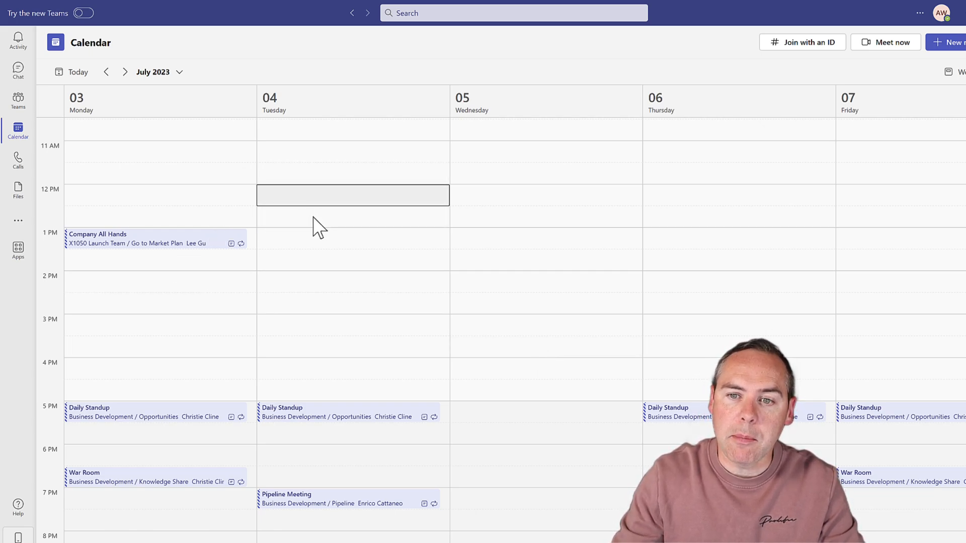
- Mark out a Tuesday 4 July noon slot and expand the new meeting form
left_click_drag(312, 195, 315, 226)
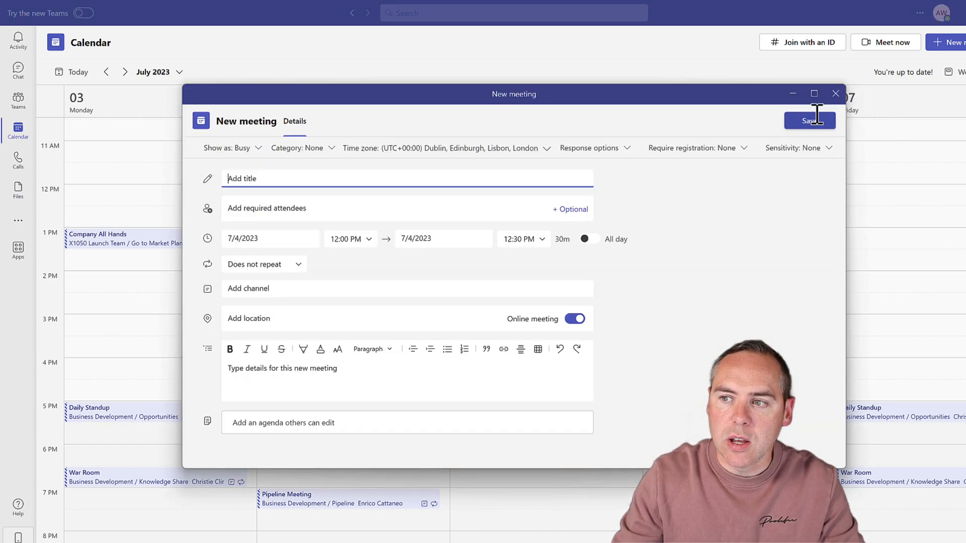
left_click(815, 93)
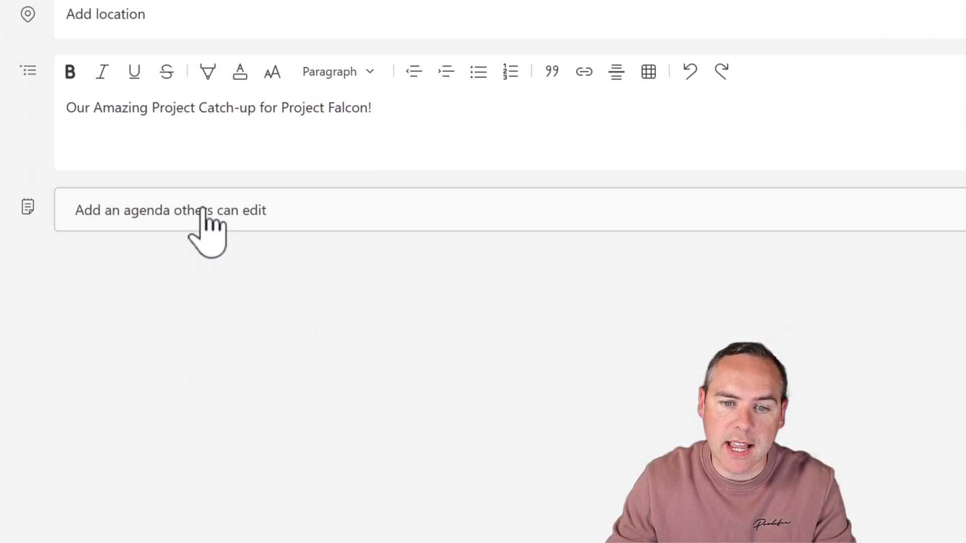
- Insert a shared, editable Loop agenda component into the meeting draft
left_click(204, 218)
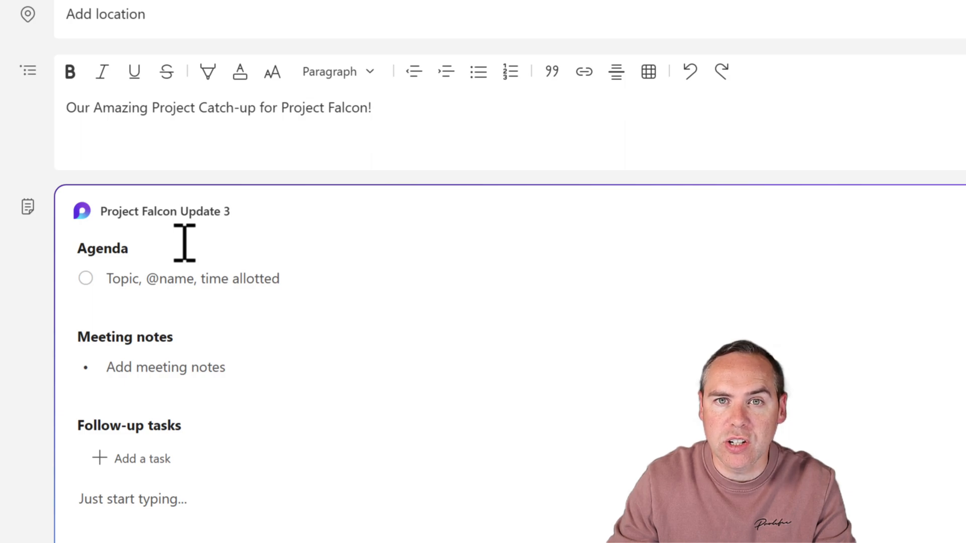
scroll(227, 355, "down", 1)
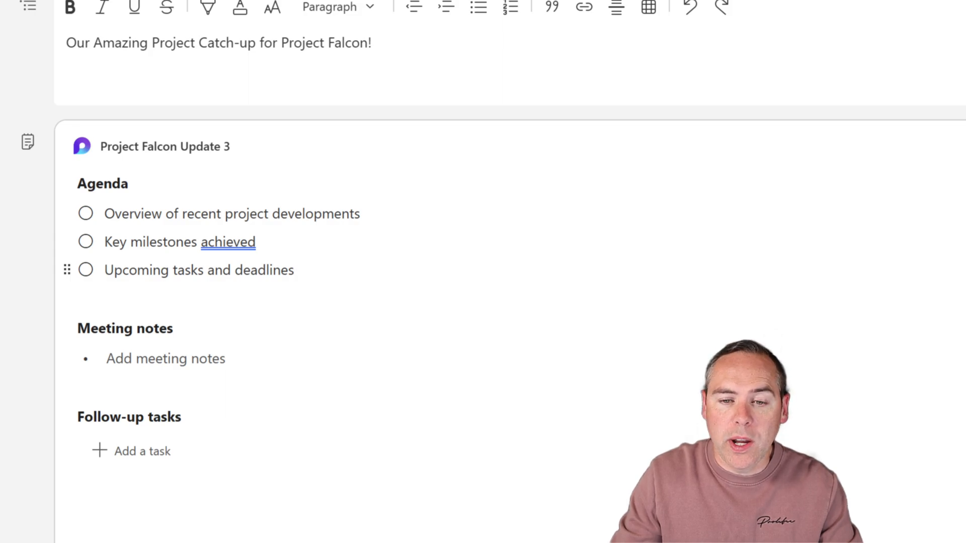
- Mention a colleague on the first agenda item and grant them access to the agenda
left_click(453, 216)
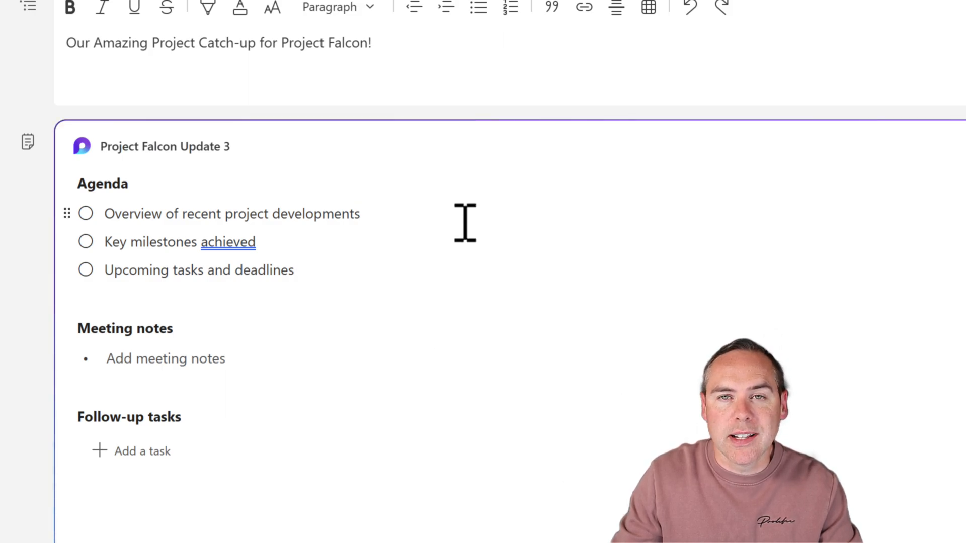
type("@")
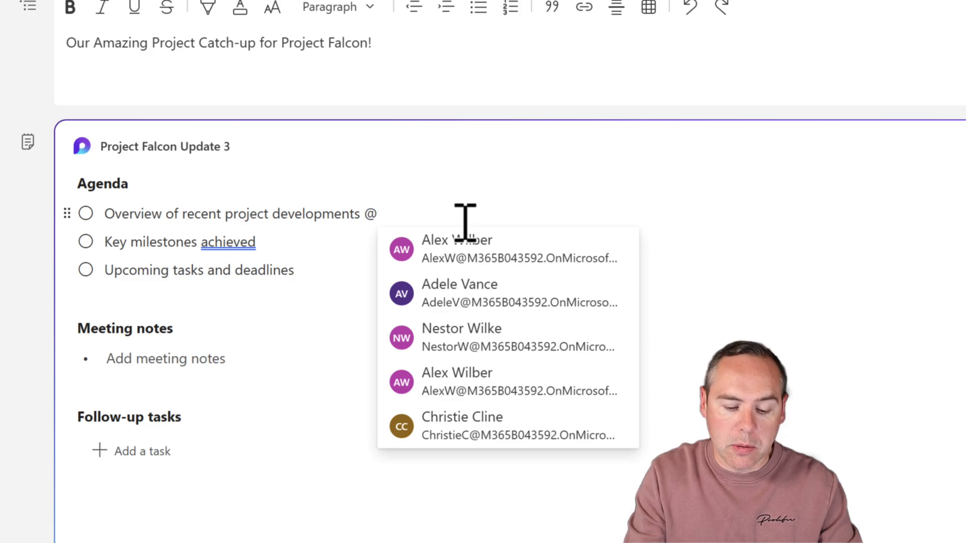
type("Megan")
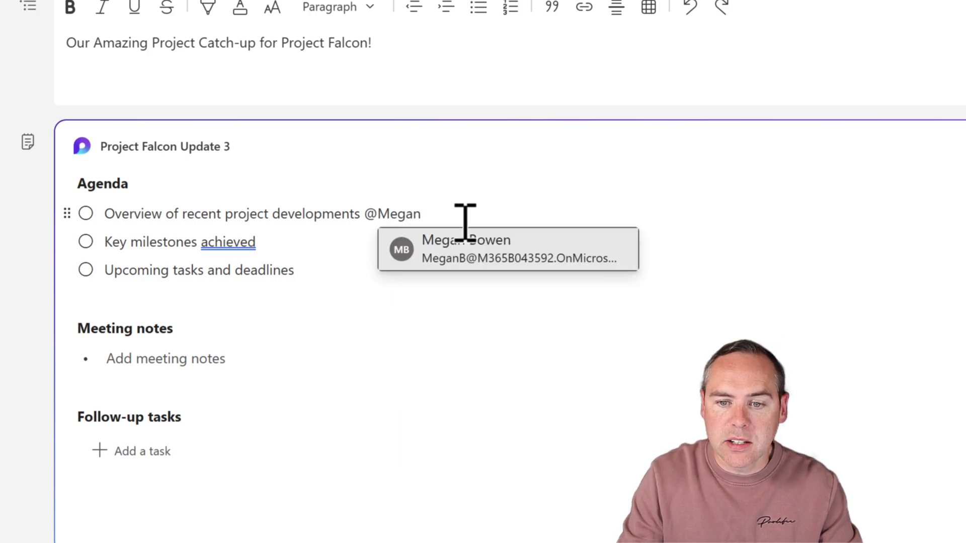
left_click(465, 241)
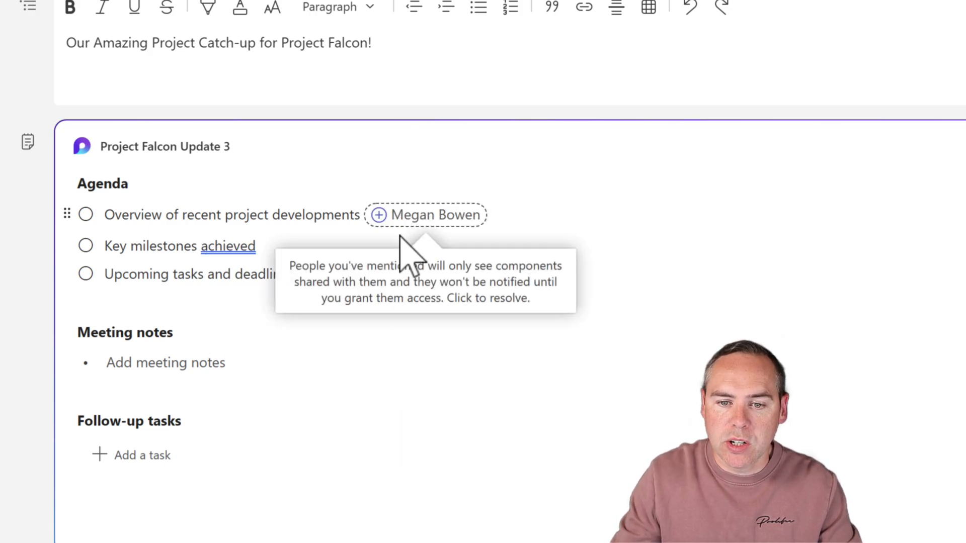
left_click(407, 227)
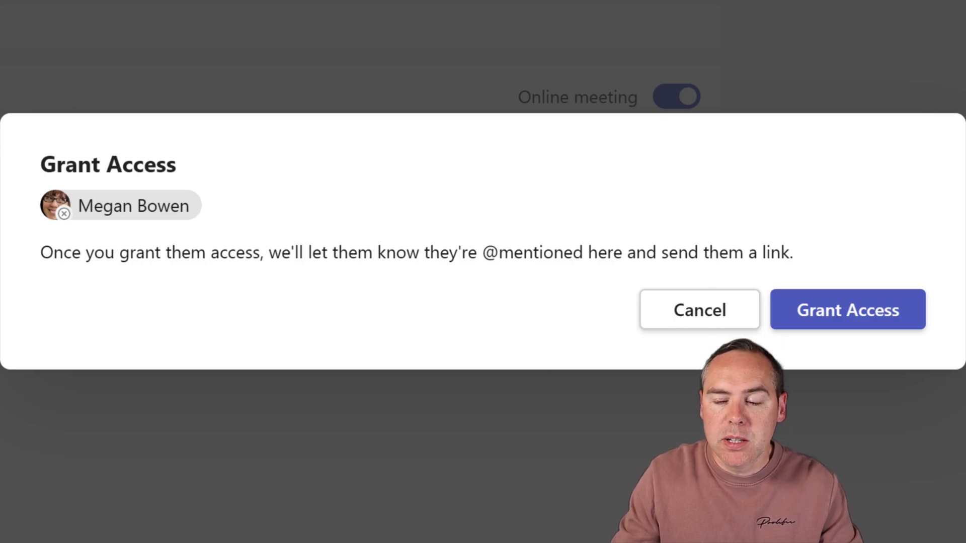
left_click(846, 316)
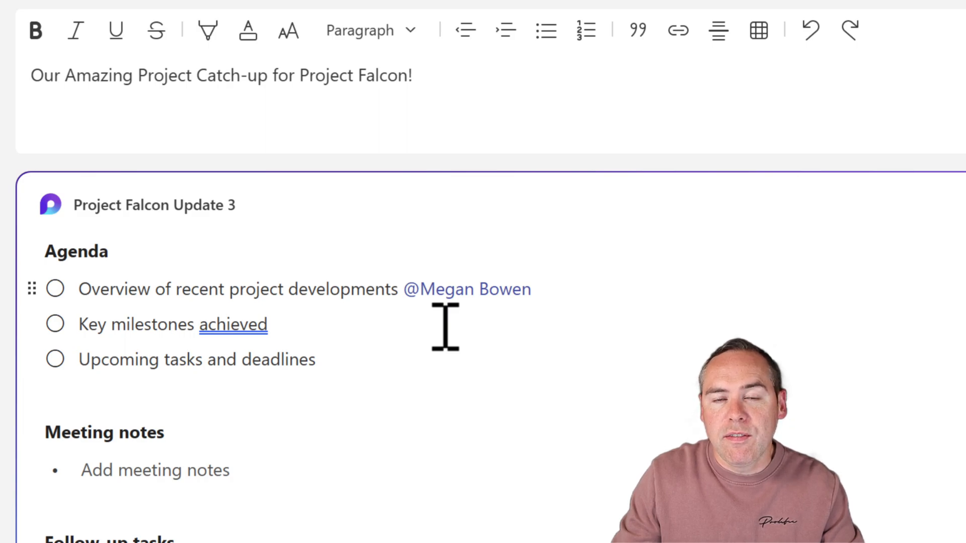
- Mention colleagues on the second and third agenda items, granting the third access
left_click(445, 326)
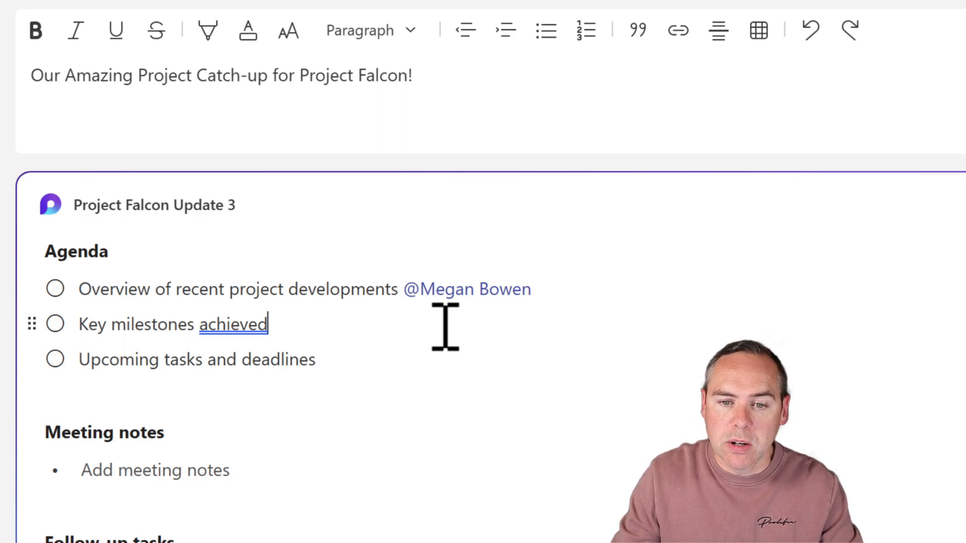
type("@Me")
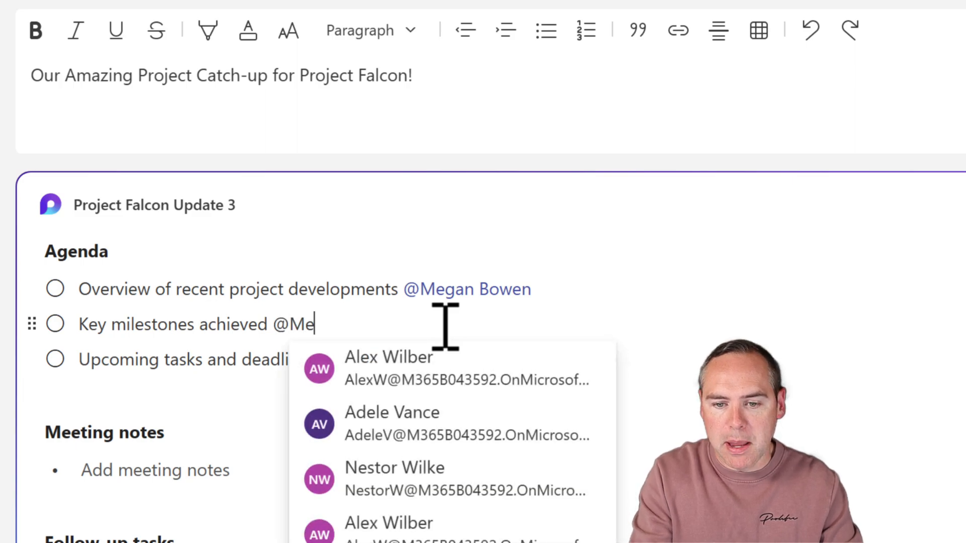
type("gan")
key("Return")
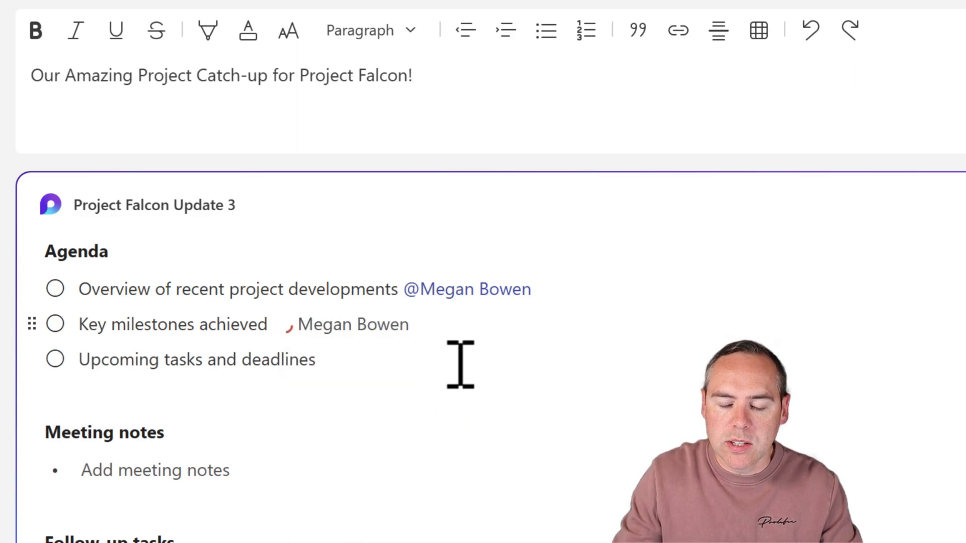
left_click(460, 363)
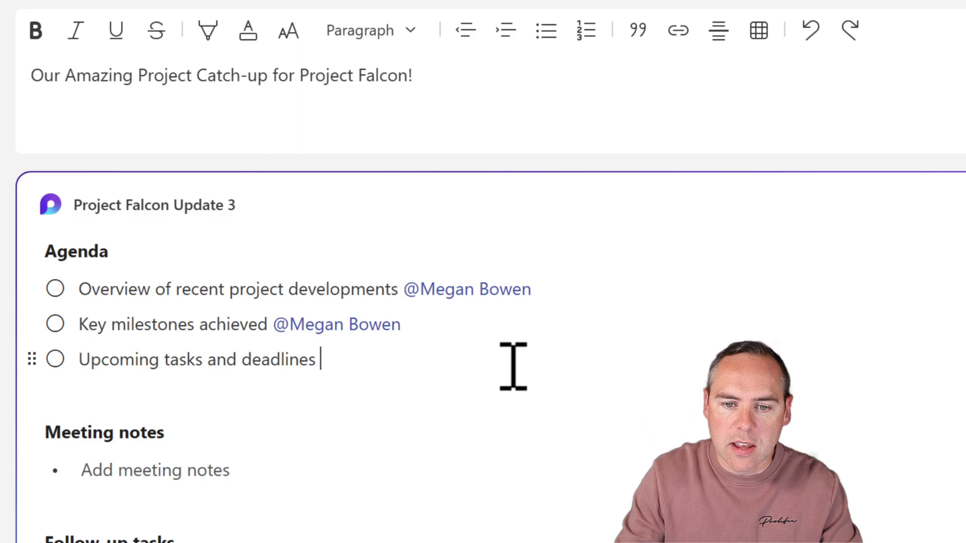
type("@Nestor")
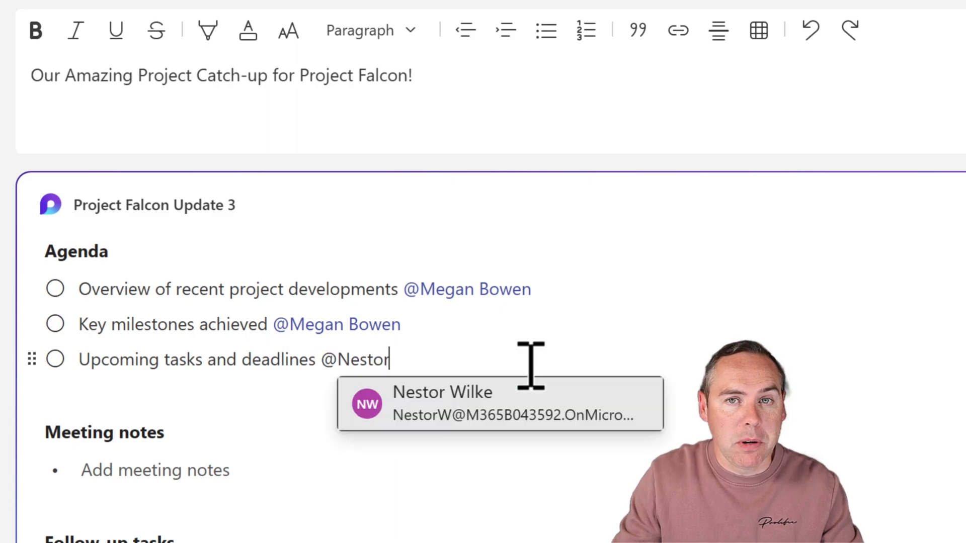
left_click(530, 393)
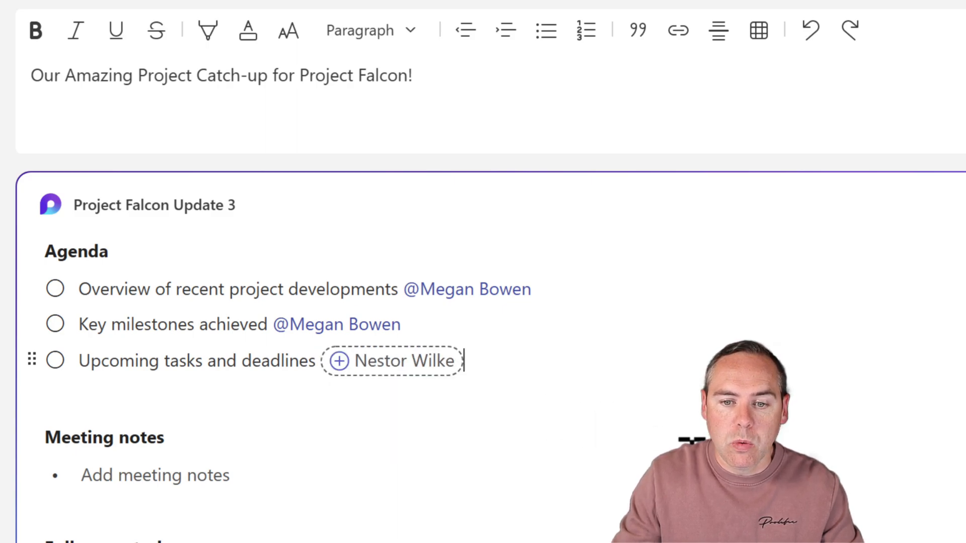
left_click(340, 361)
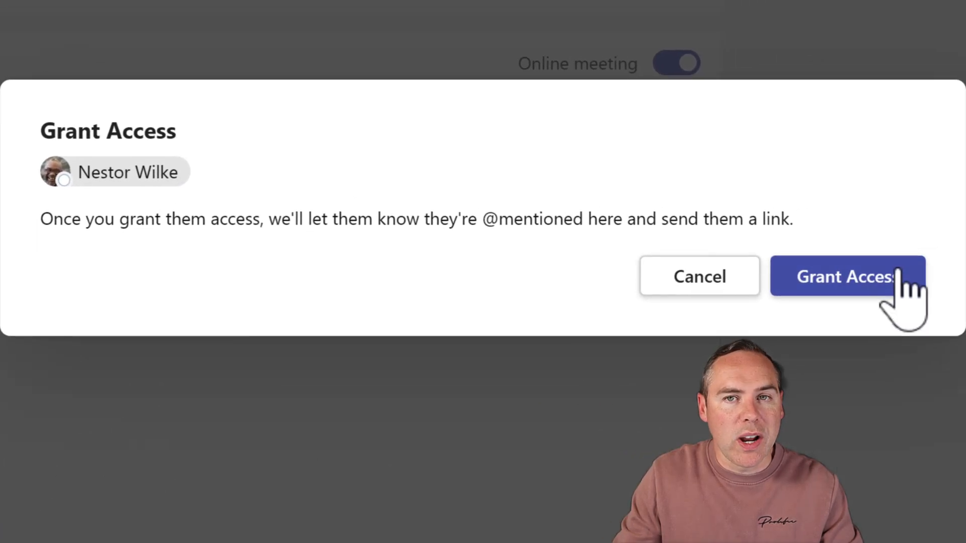
left_click(845, 276)
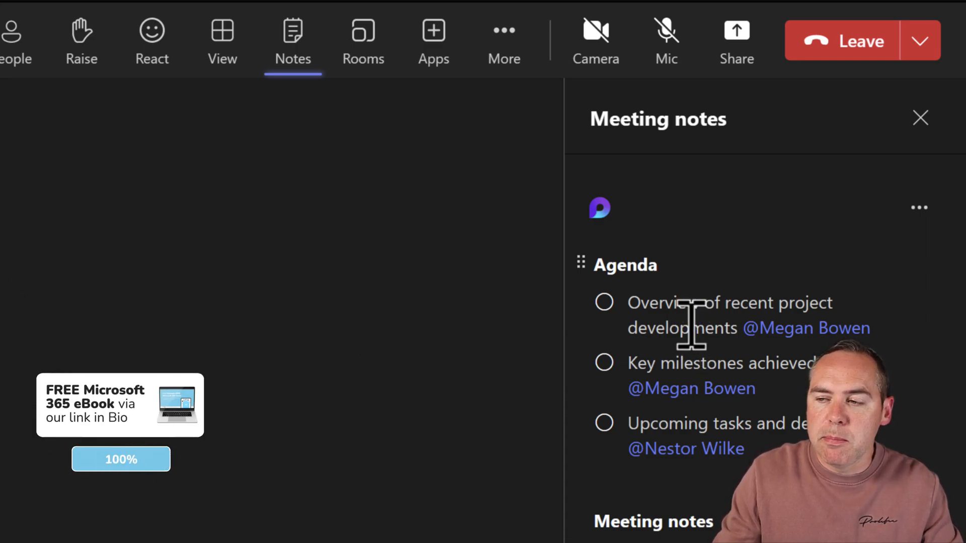
- Mark the first two agenda items, including Key milestones achieved, as done
left_click(604, 303)
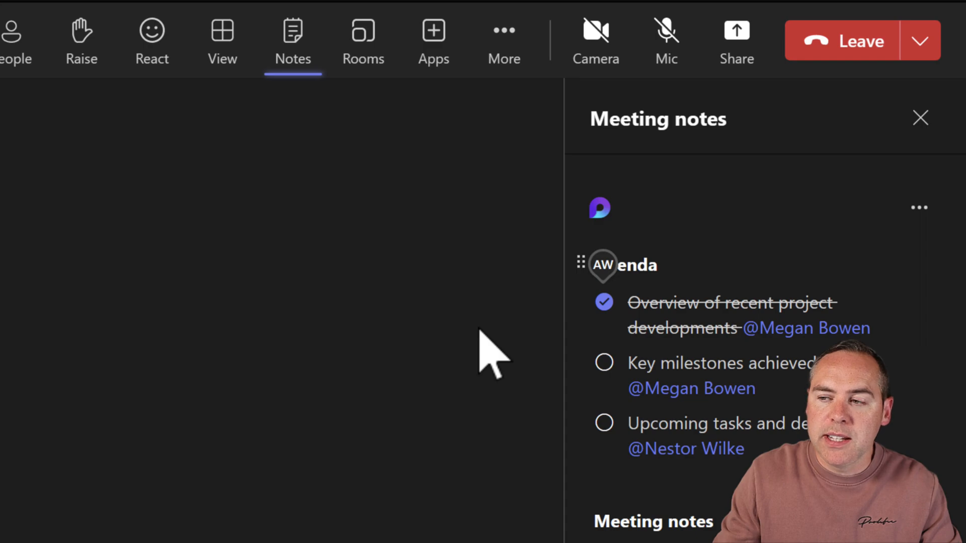
left_click(603, 363)
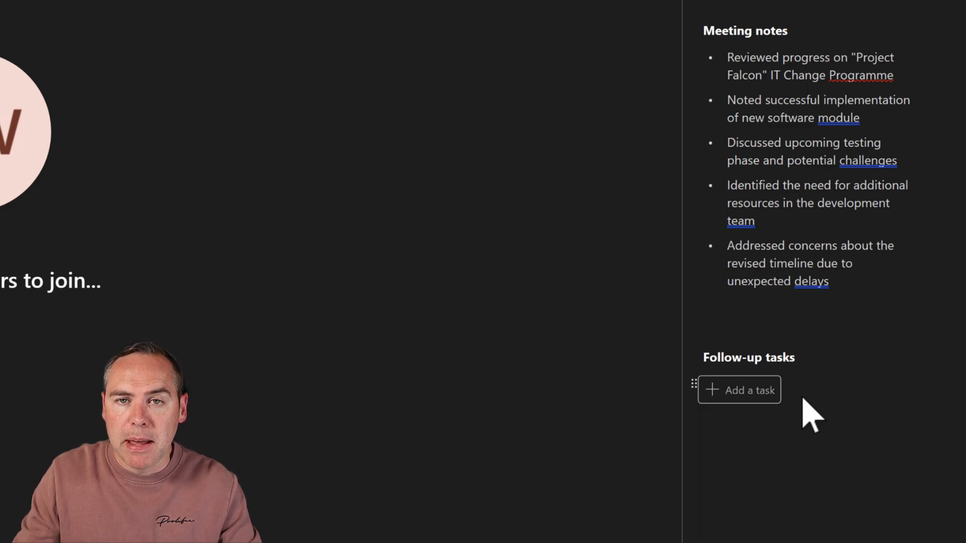
- Add a testing-and-report follow-up task assigned to Alex Wilber, due June 30
left_click(754, 391)
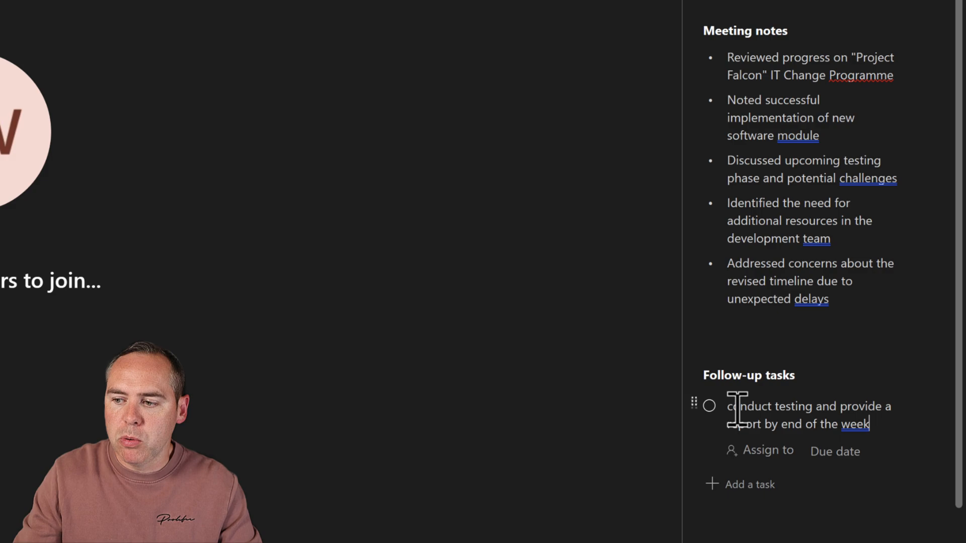
scroll(762, 412, "down", 1)
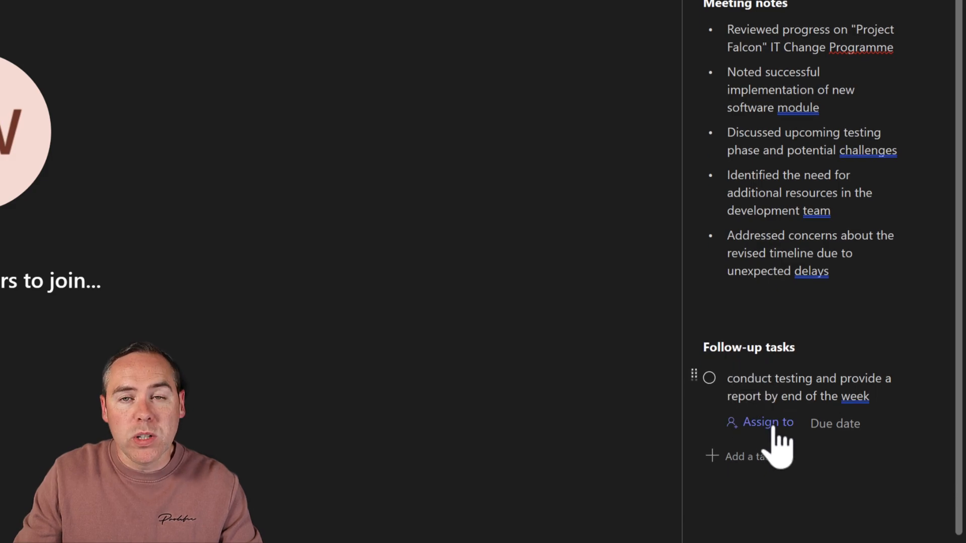
left_click(768, 423)
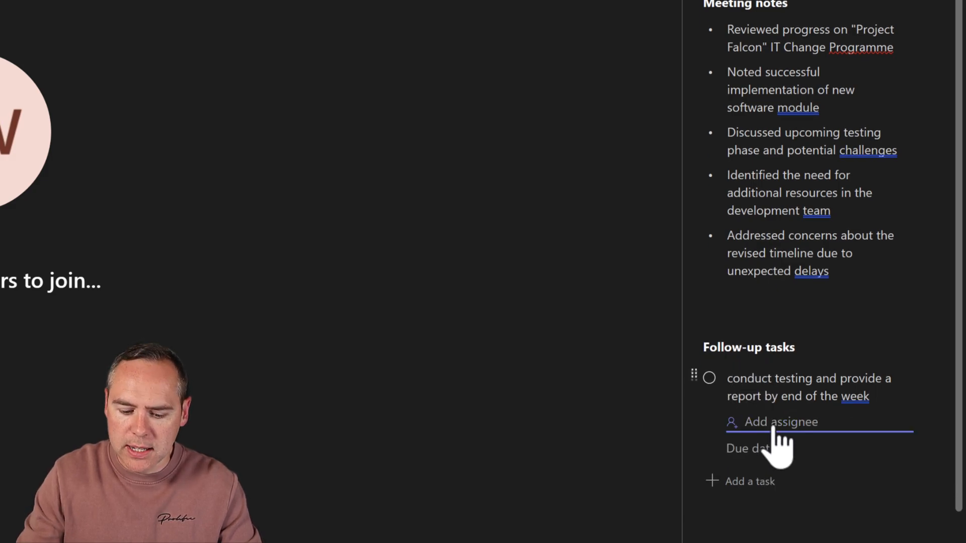
type("Alex")
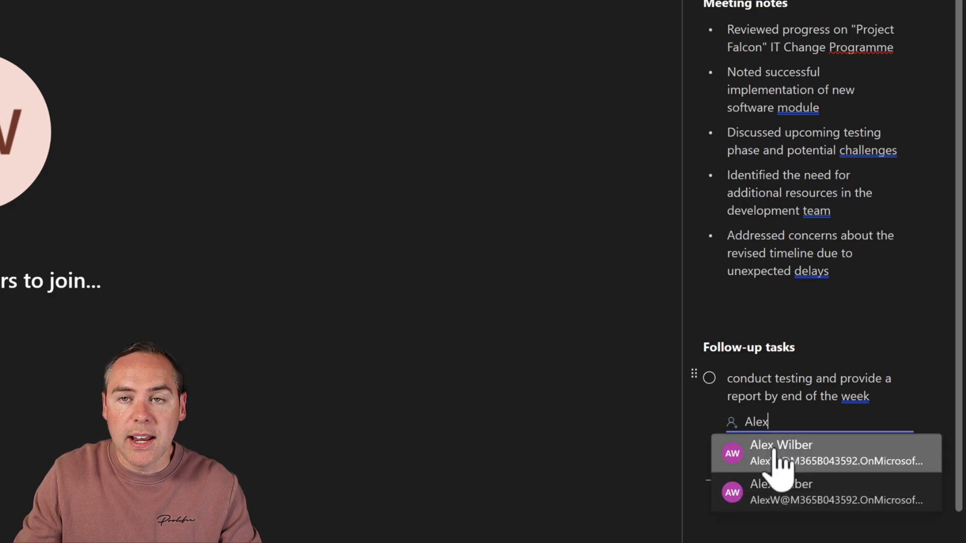
left_click(785, 449)
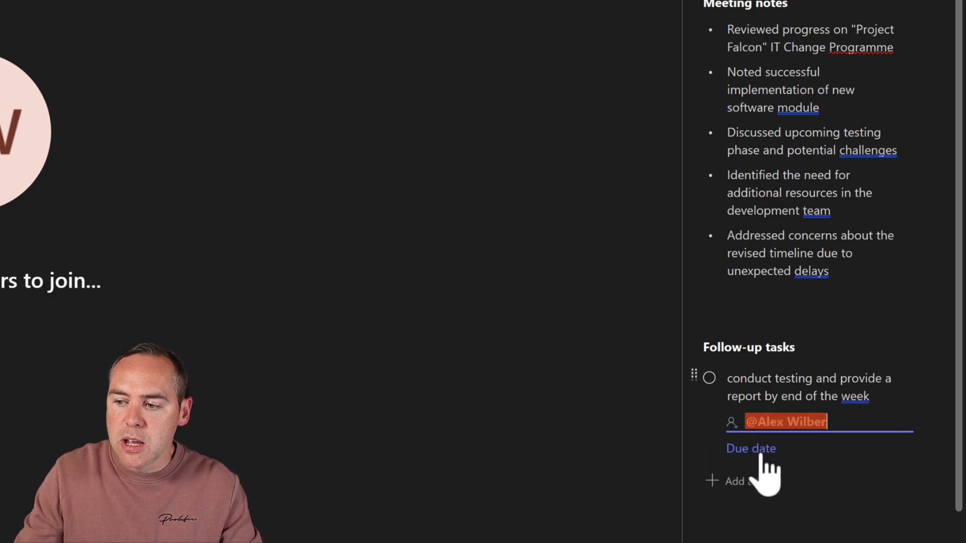
left_click(755, 449)
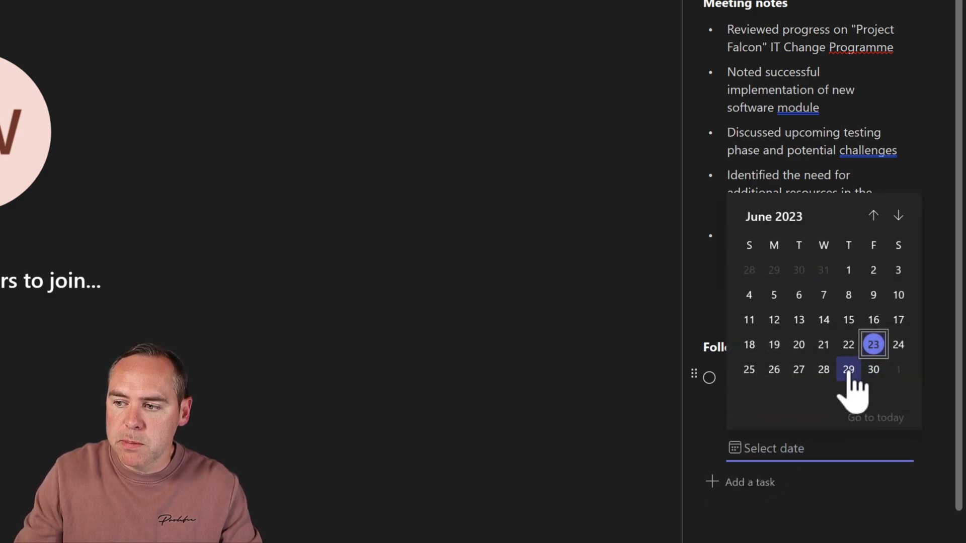
left_click(873, 370)
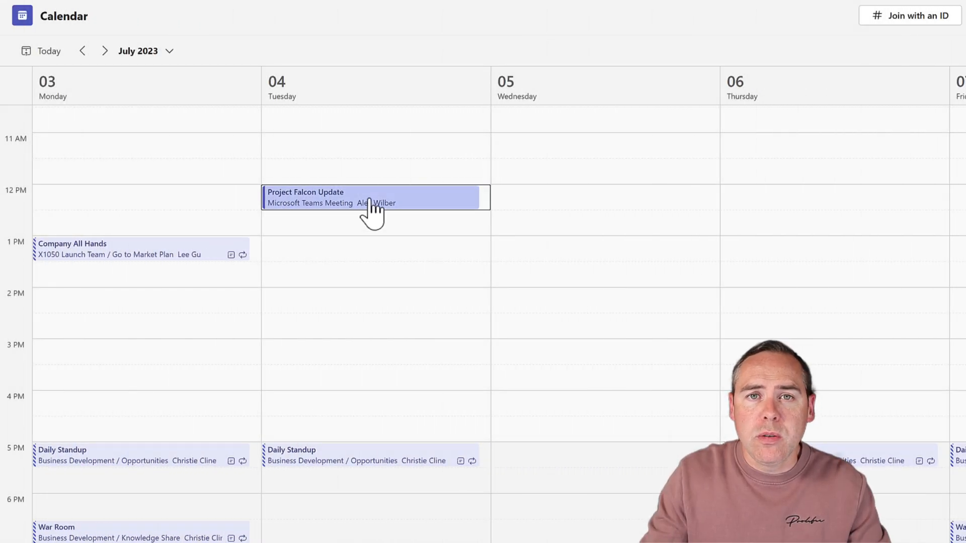
- Open the Project Falcon Update meeting's full details from the calendar
left_click(381, 212)
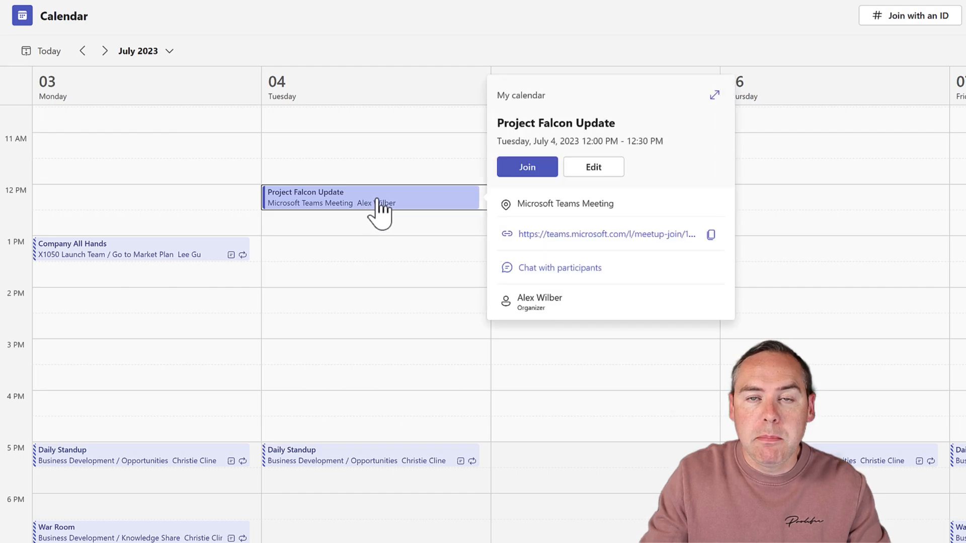
double_click(381, 211)
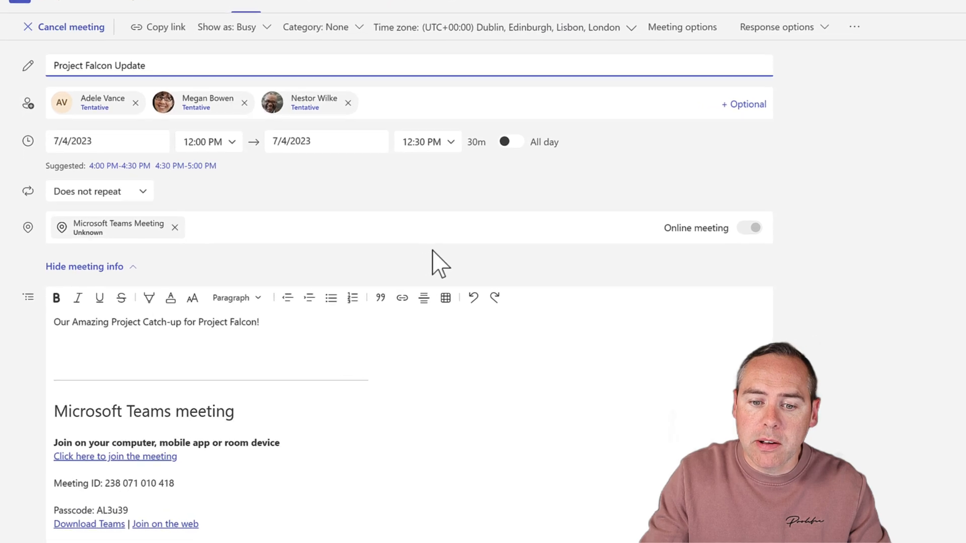
scroll(433, 264, "down", 8)
scroll(581, 200, "down", 3)
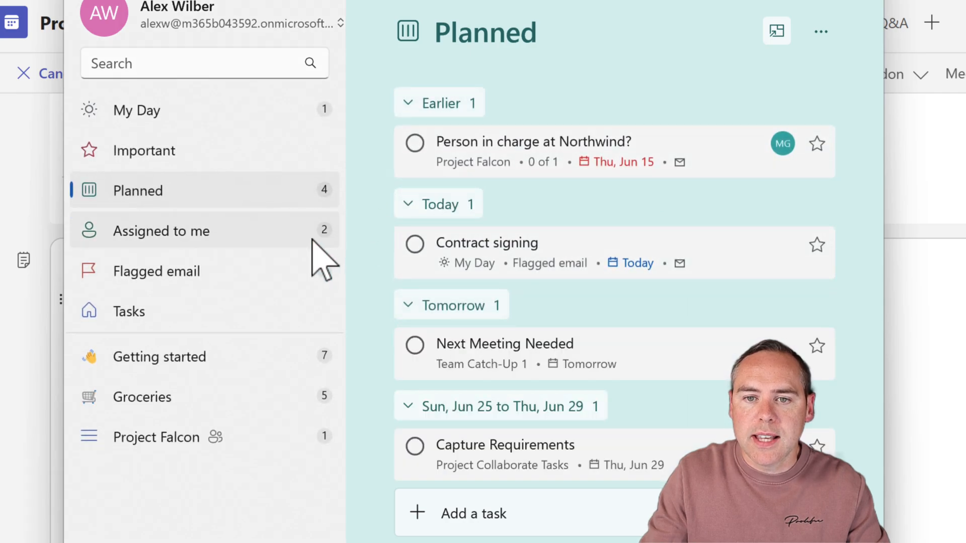
- Show Assigned to me and open the conduct testing task's details, due Fri, Jun 30
left_click(241, 240)
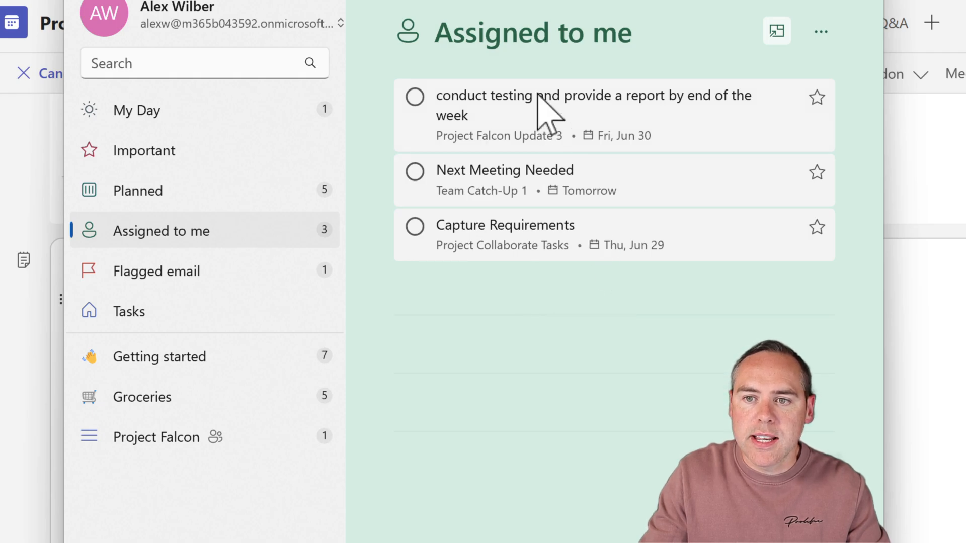
left_click(547, 113)
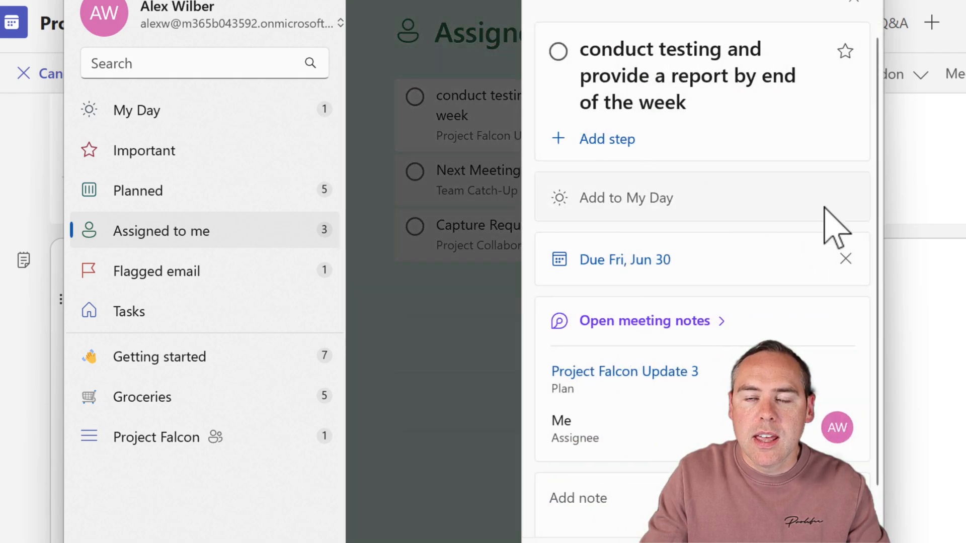